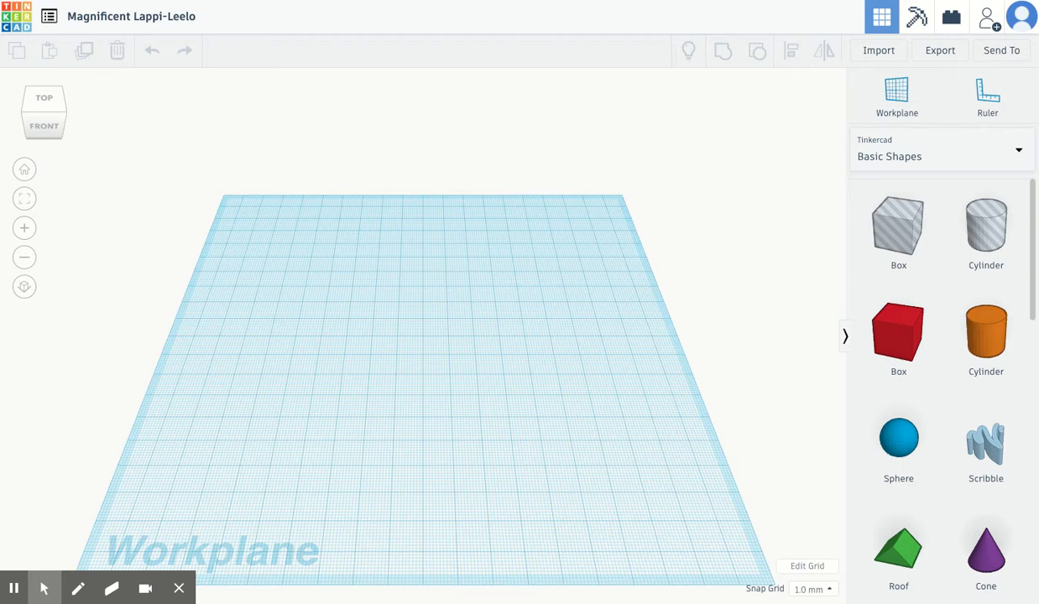
Rename the design as Practice 3 Radius and Duplicate
left_click(165, 26)
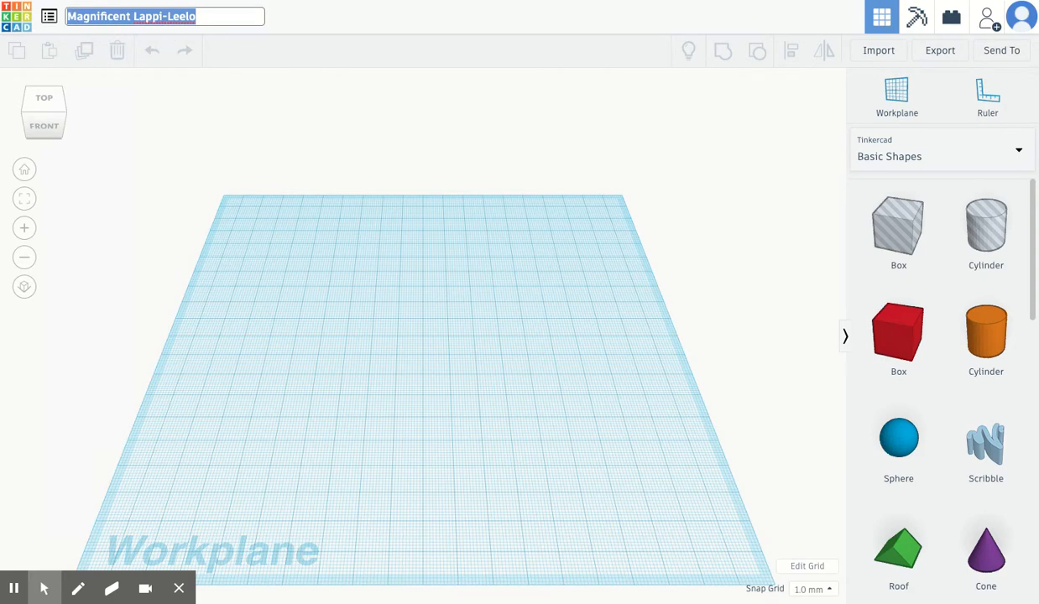
type("Prac")
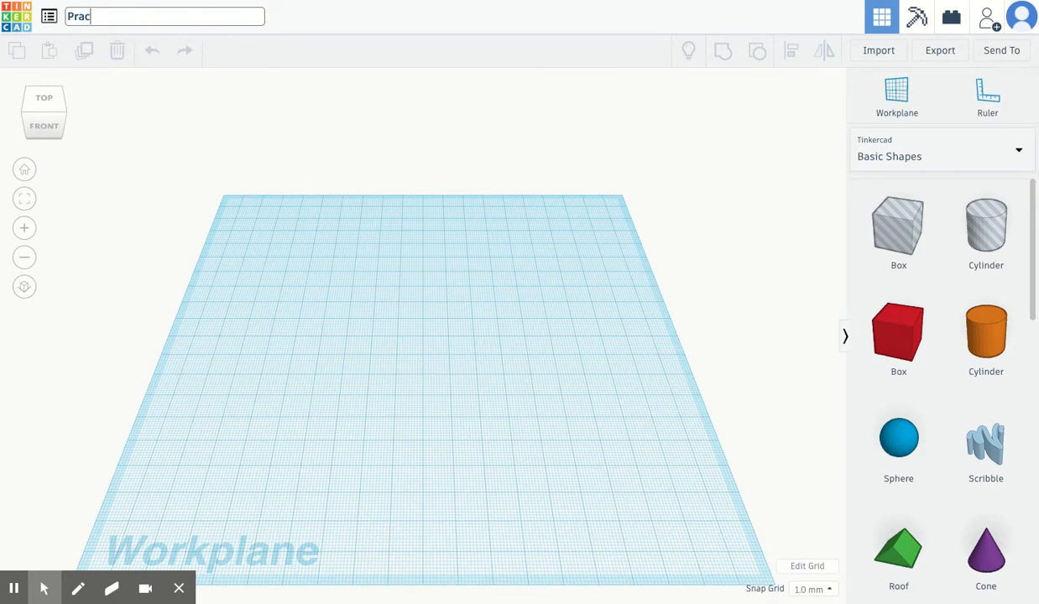
type("tice 3 Radius and ")
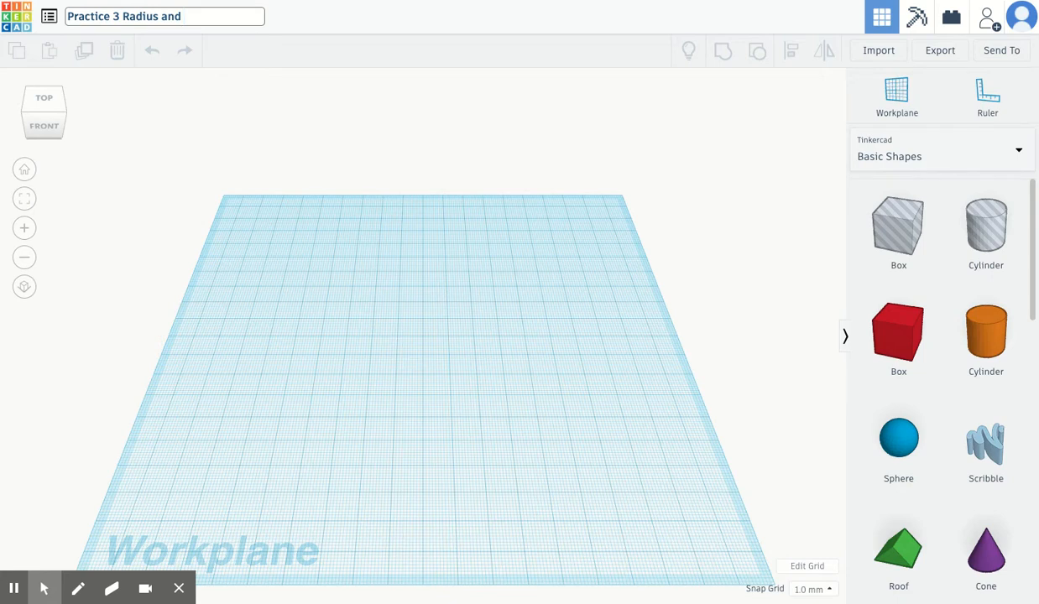
type("Duplicate")
left_click(307, 220)
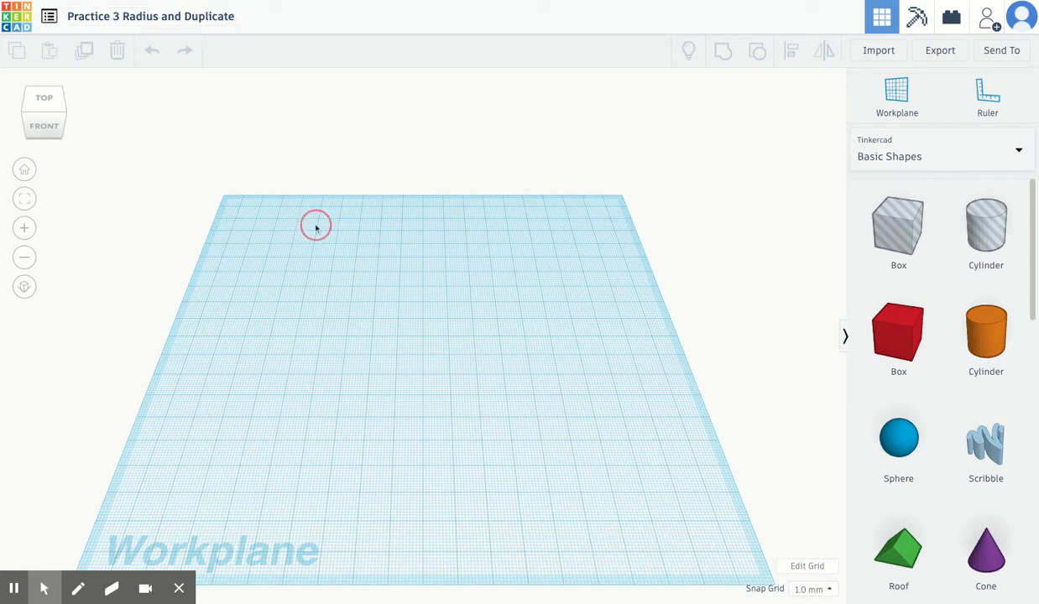
Place a solid box on the left half of the workplane and scale it up to a larger cube
left_click_drag(891, 353, 373, 319)
mouse_move(374, 284)
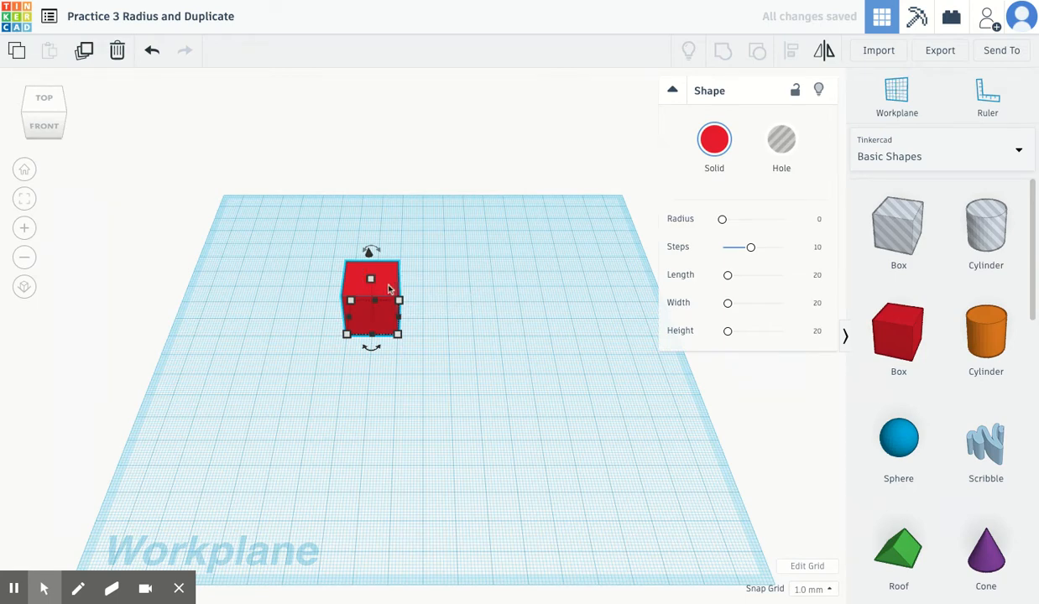
mouse_move(377, 275)
left_mouse_down()
mouse_move(393, 275)
mouse_move(291, 235)
mouse_move(377, 265)
mouse_move(304, 310)
left_mouse_up()
left_click(480, 267)
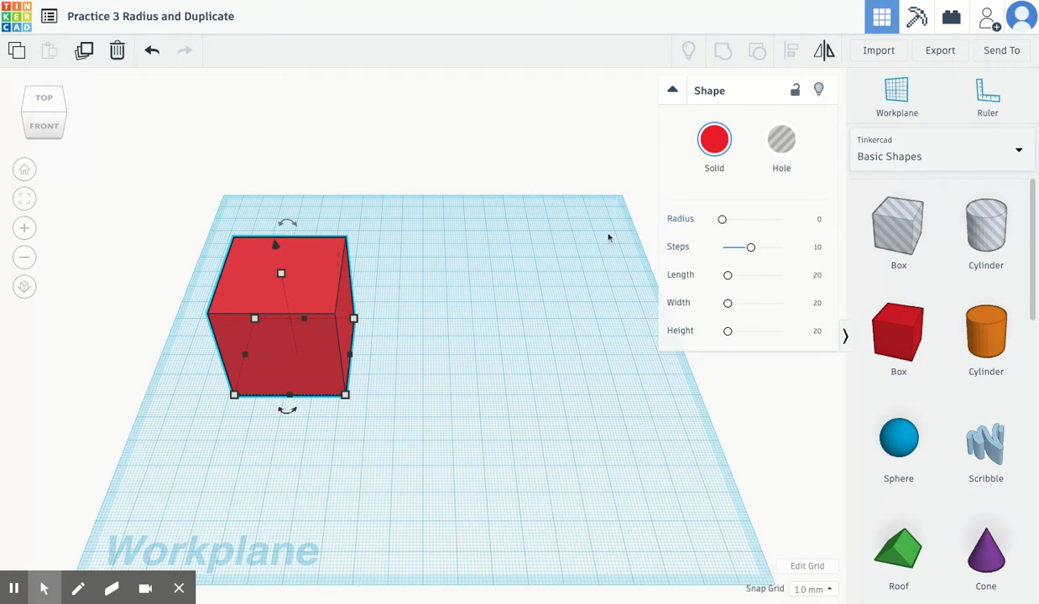
scroll(243, 265, "up", 10)
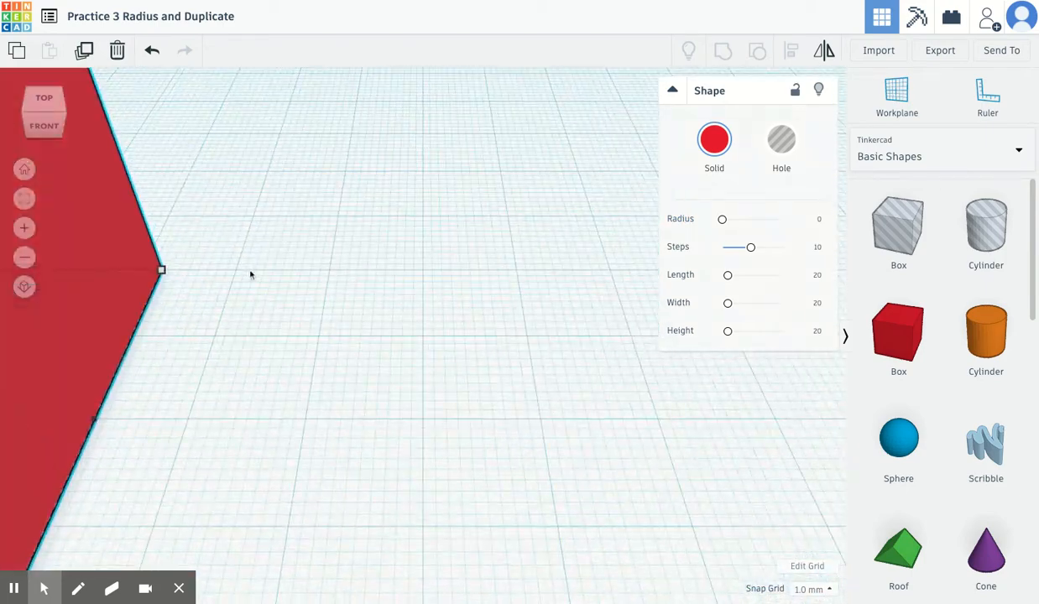
scroll(247, 275, "down", 8)
scroll(245, 275, "up", 4)
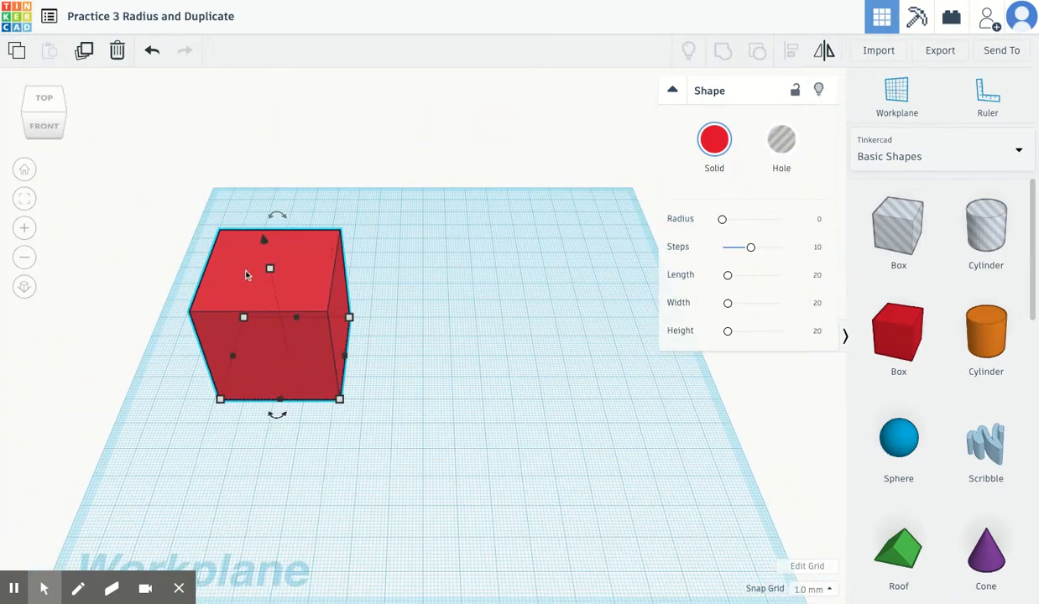
scroll(246, 274, "up", 8)
scroll(246, 273, "down", 10)
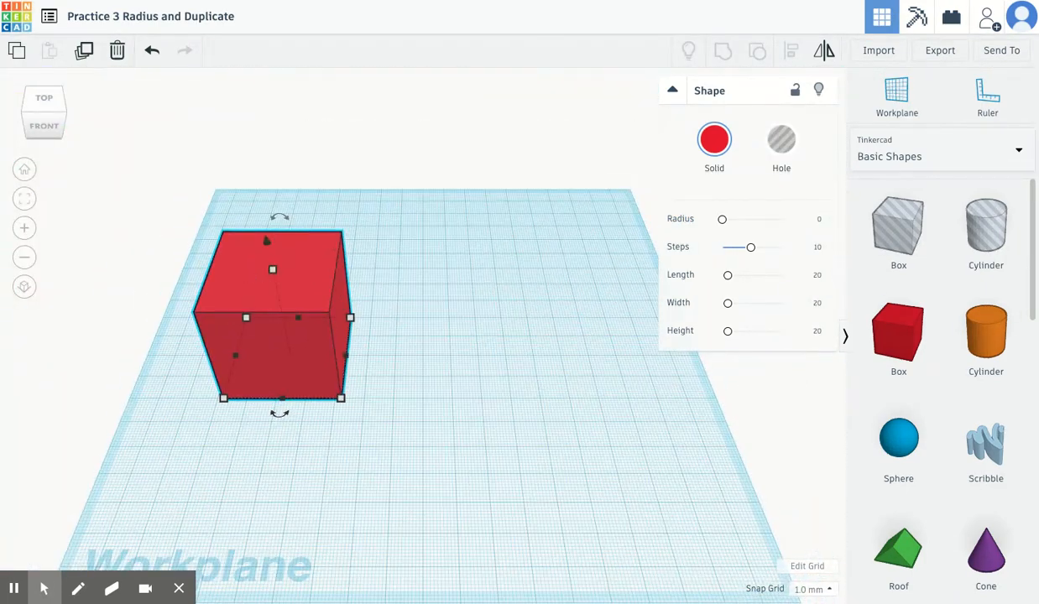
Round the edges of the red box by setting its radius to 2
left_click(247, 273)
left_click_drag(247, 272, 294, 278)
scroll(294, 279, "up", 5)
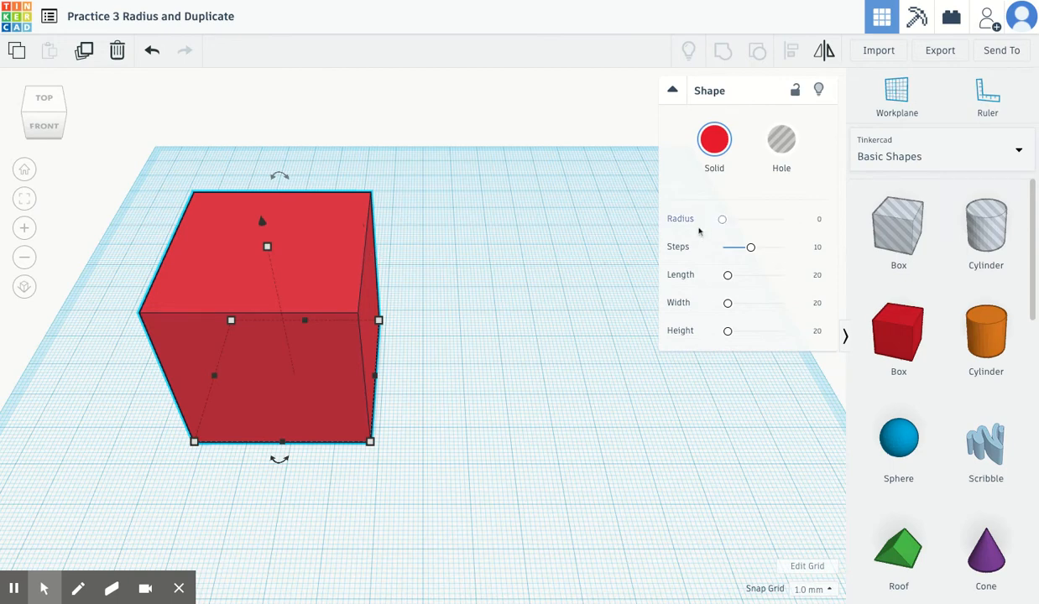
left_click(722, 220)
mouse_move(723, 226)
left_mouse_down()
mouse_move(754, 220)
mouse_move(726, 217)
mouse_move(766, 219)
mouse_move(722, 219)
left_mouse_up()
left_click(740, 219)
left_click(743, 222)
left_click(818, 220)
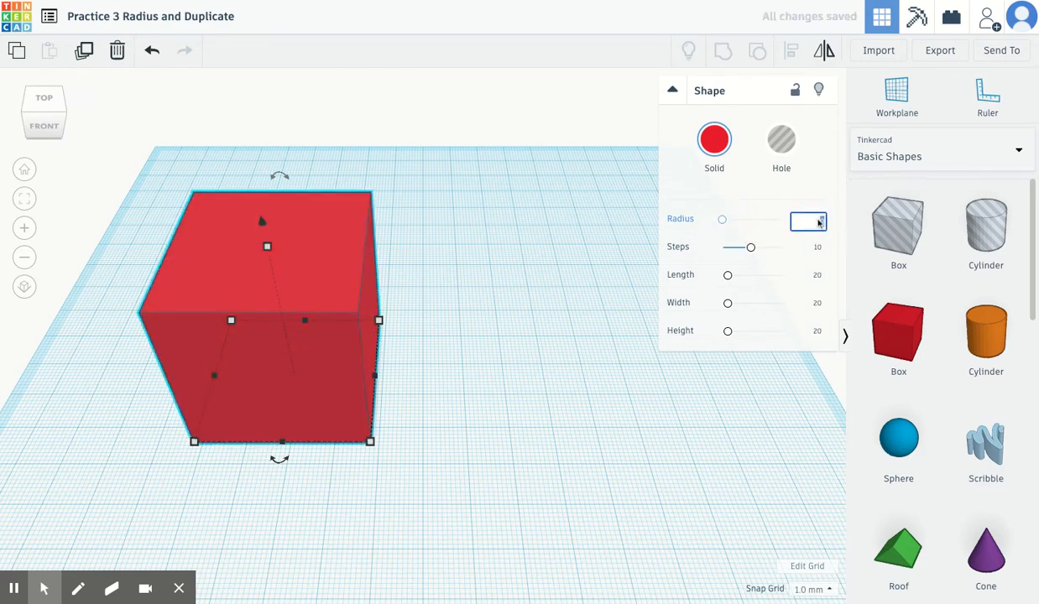
type("2")
left_click(555, 230)
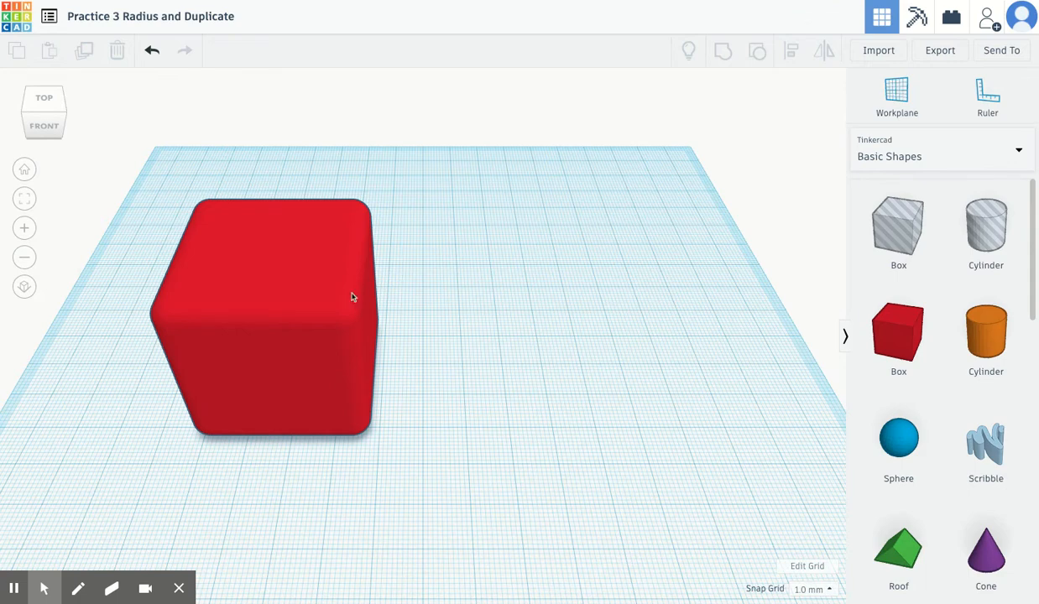
Recolor the rounded box with the medium blue preset
left_click(307, 277)
left_click(688, 145)
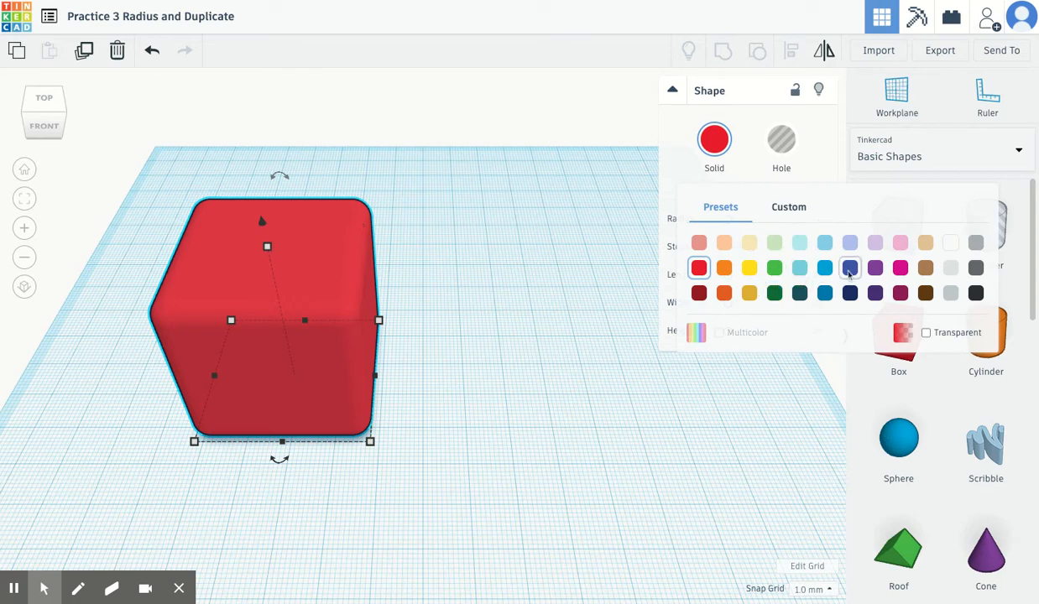
left_click(849, 269)
left_click(447, 158)
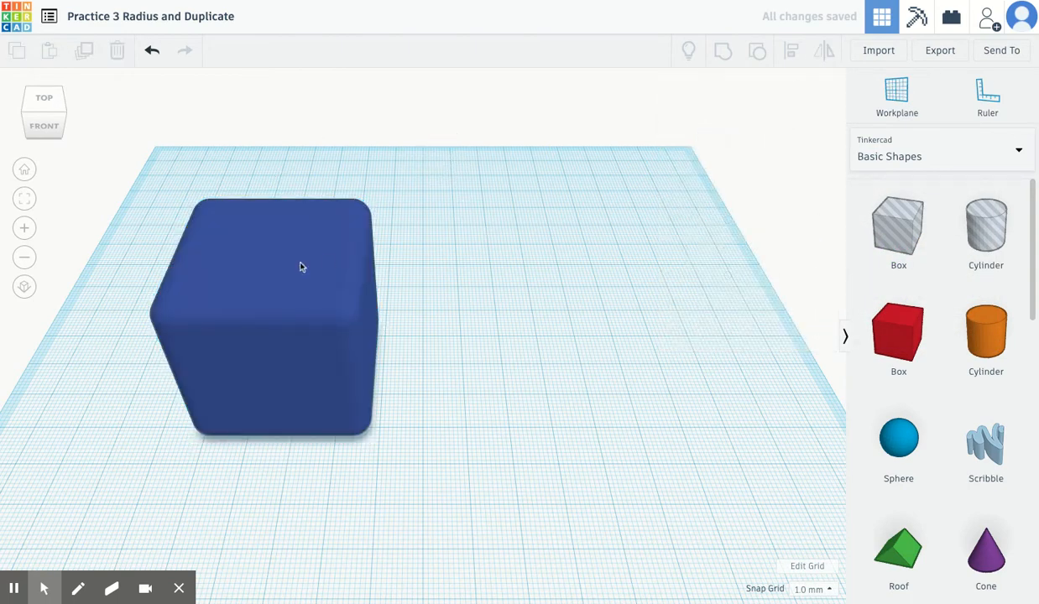
Add a solid cylinder to the workplane, to the right of the blue box
scroll(296, 277, "up", 5)
scroll(295, 280, "down", 5)
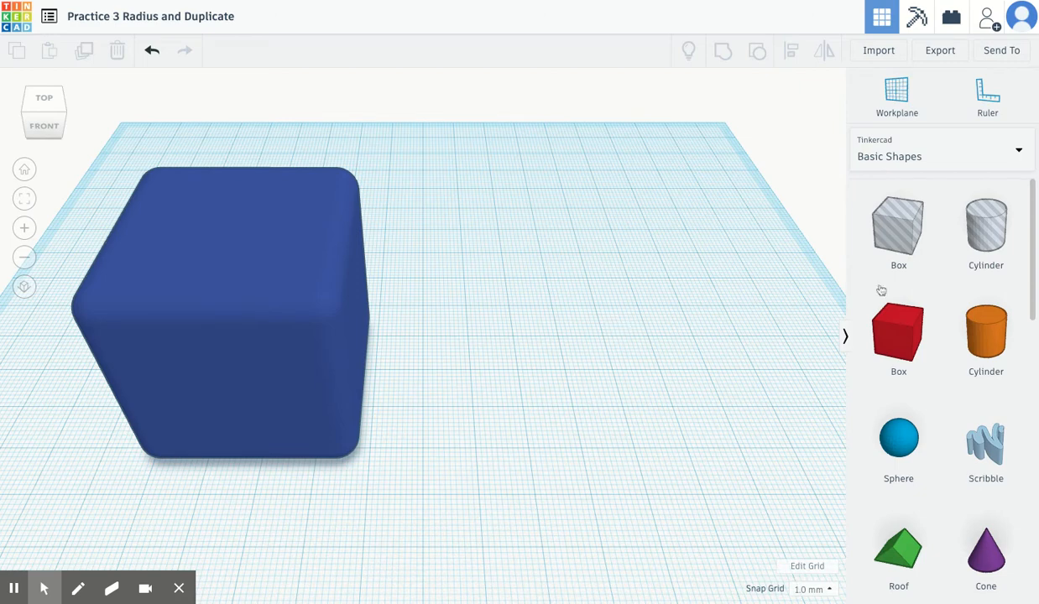
left_click_drag(989, 344, 560, 323)
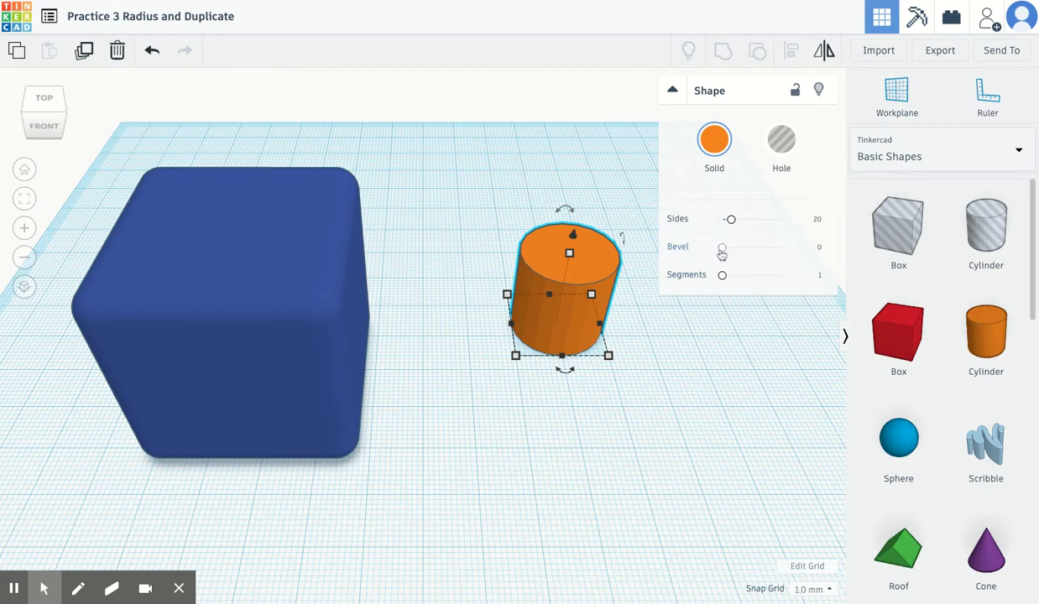
mouse_move(721, 248)
left_mouse_down()
mouse_move(764, 247)
mouse_move(721, 247)
left_mouse_up()
left_click(614, 394)
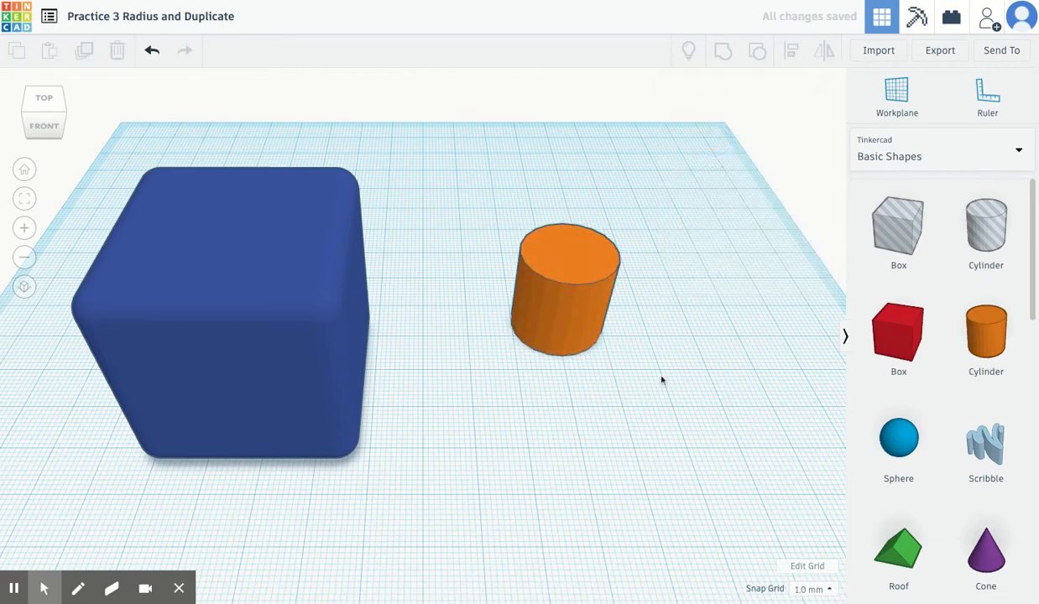
Recolor the orange cylinder with the light gray preset
left_click(592, 298)
left_click(714, 139)
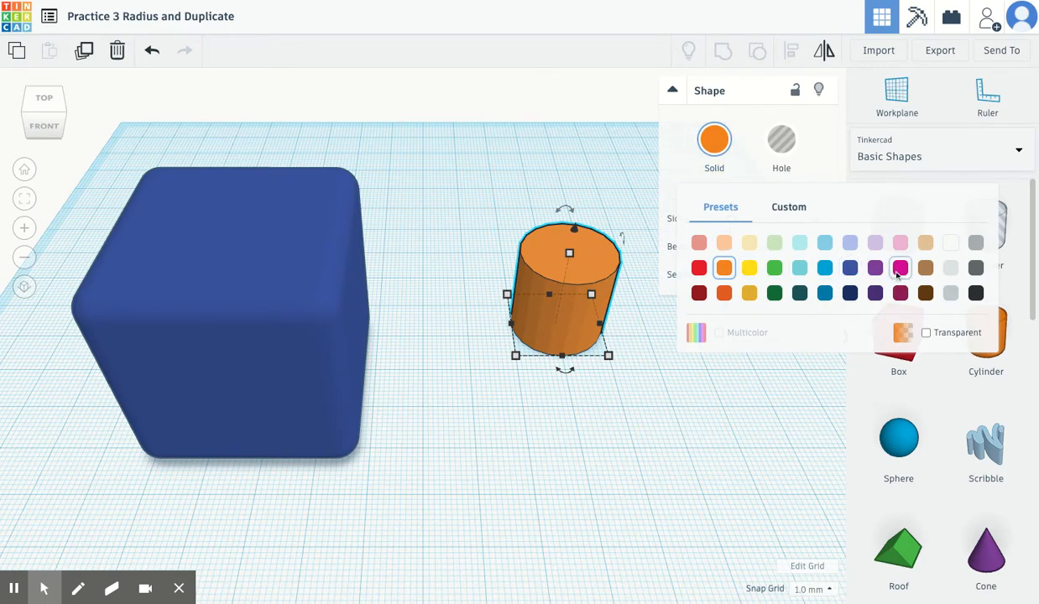
left_click(975, 243)
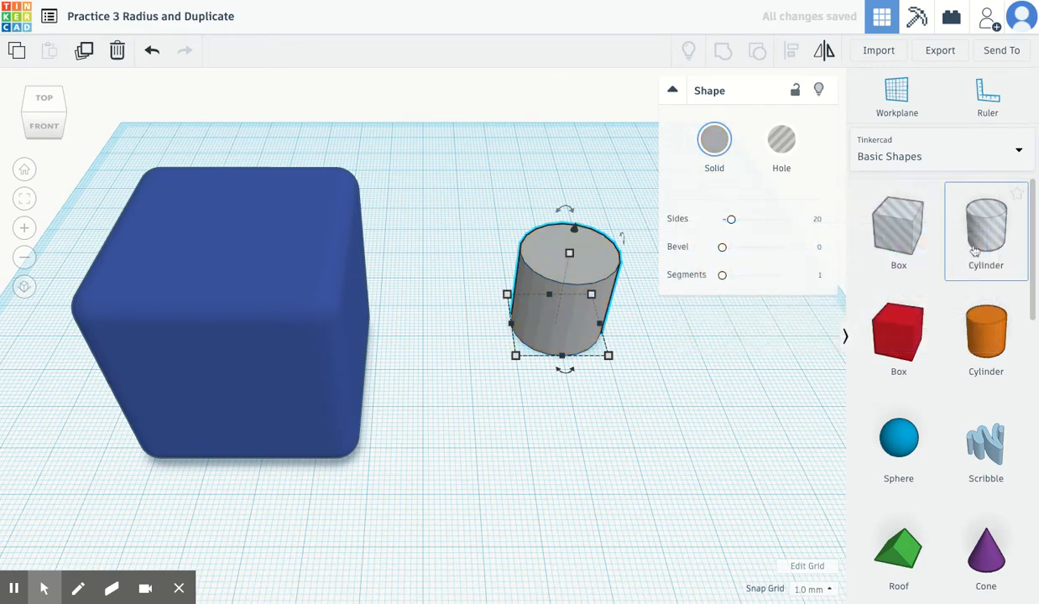
left_click(678, 377)
Stretch the gray cylinder's height to 25 mm
left_click(569, 250)
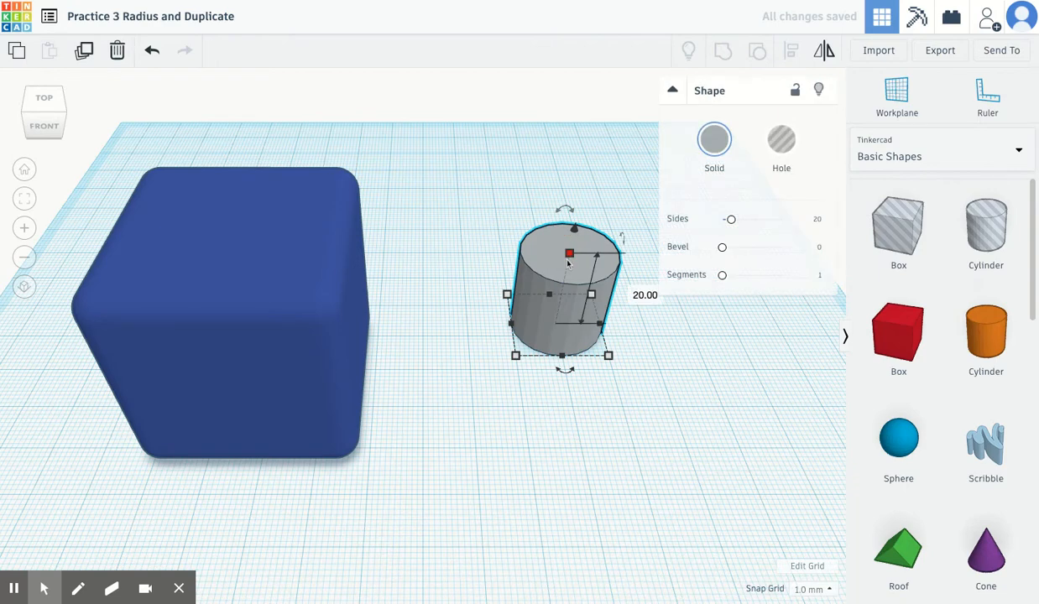
left_click_drag(572, 258, 574, 233)
left_click(482, 200)
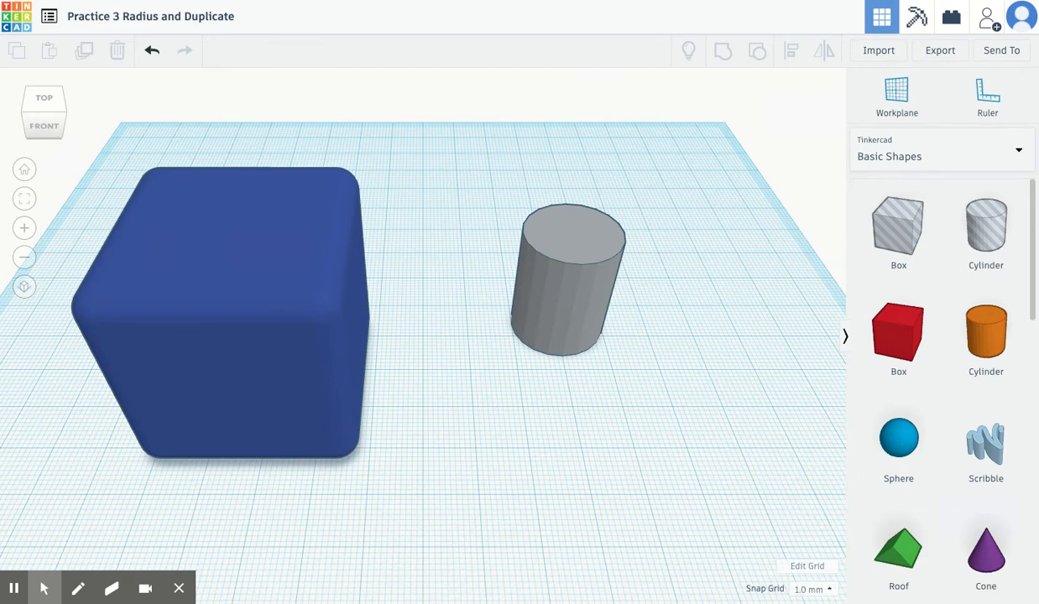
Duplicate the gray cylinder about 39 mm in front of the original and compare the two cylinders
left_click_drag(555, 248, 593, 417, "alt")
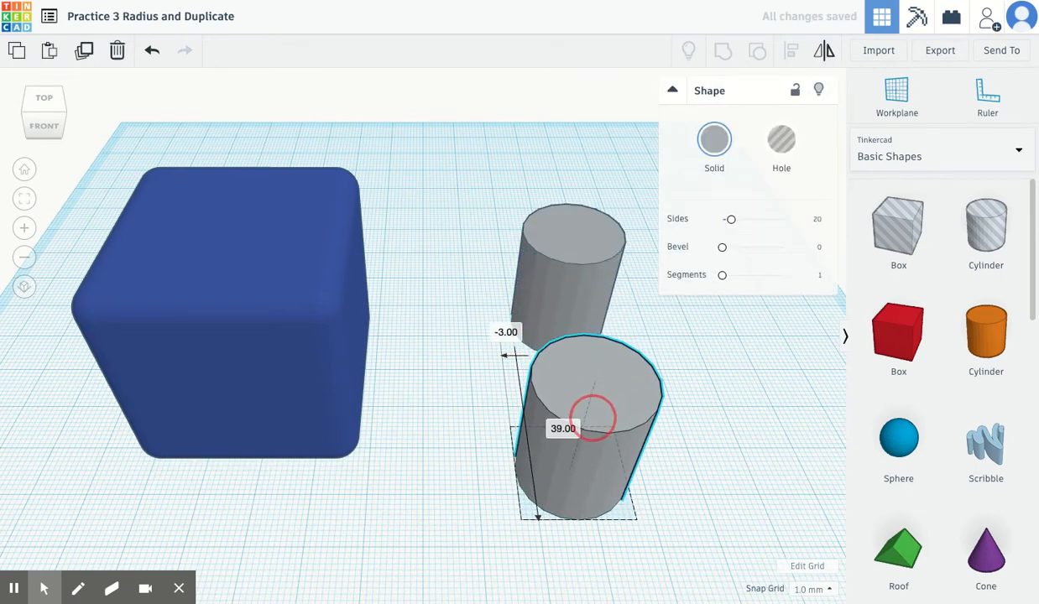
left_click(745, 395)
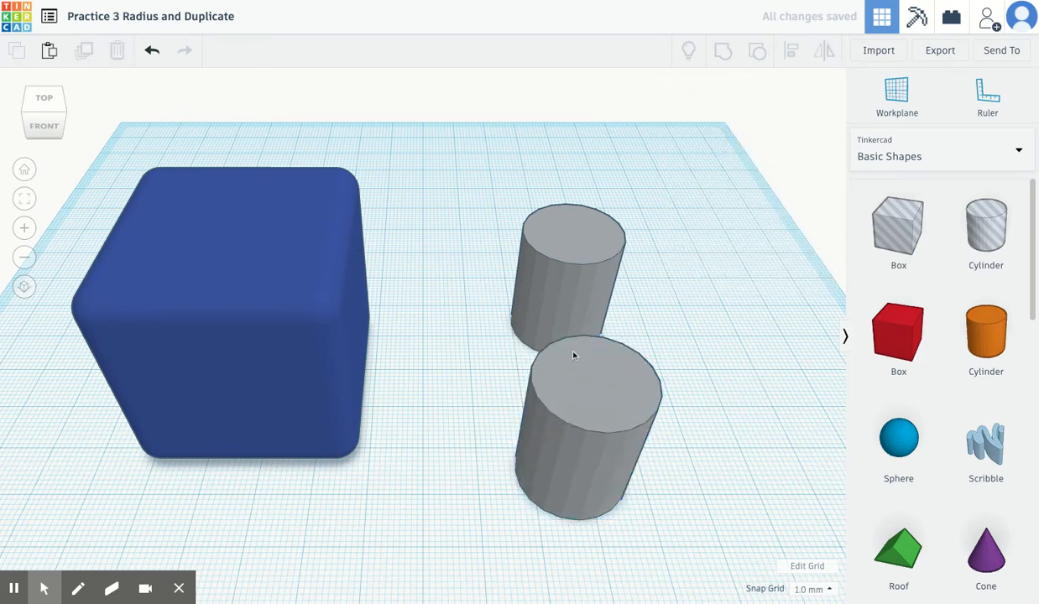
left_click(585, 384)
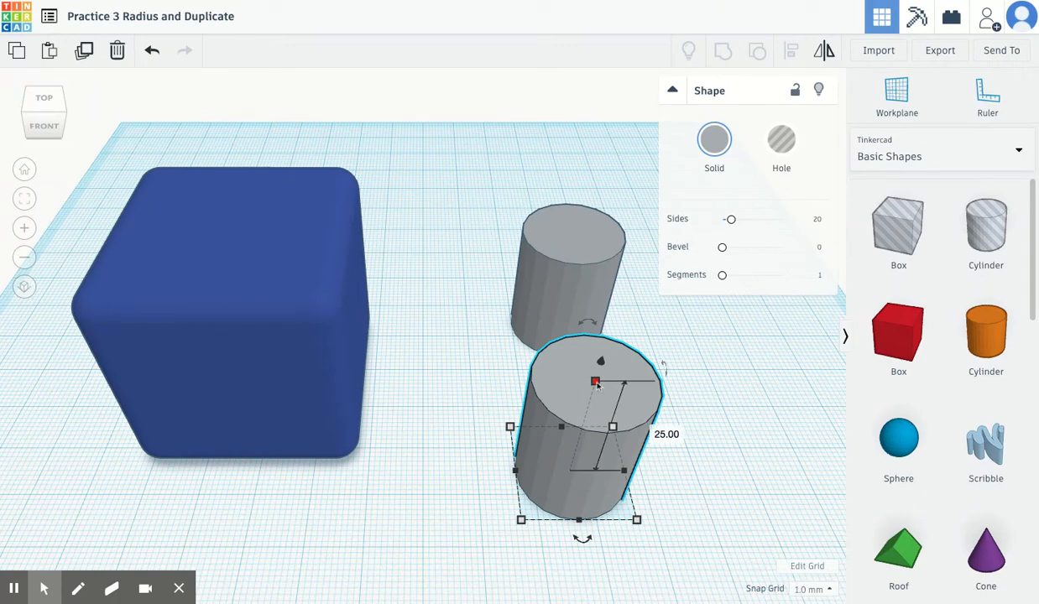
left_click(559, 260)
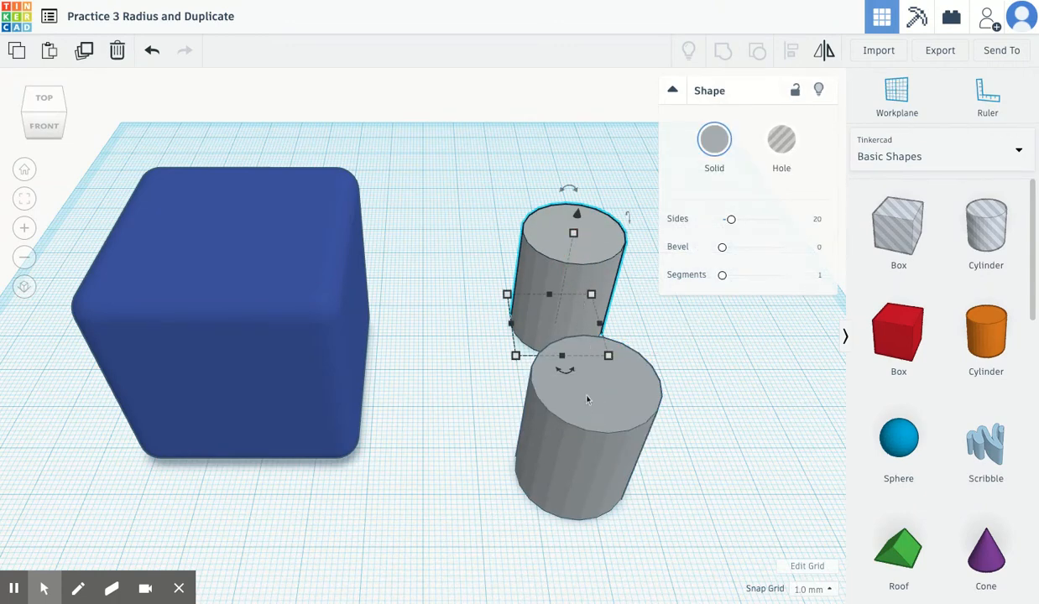
left_click(452, 308)
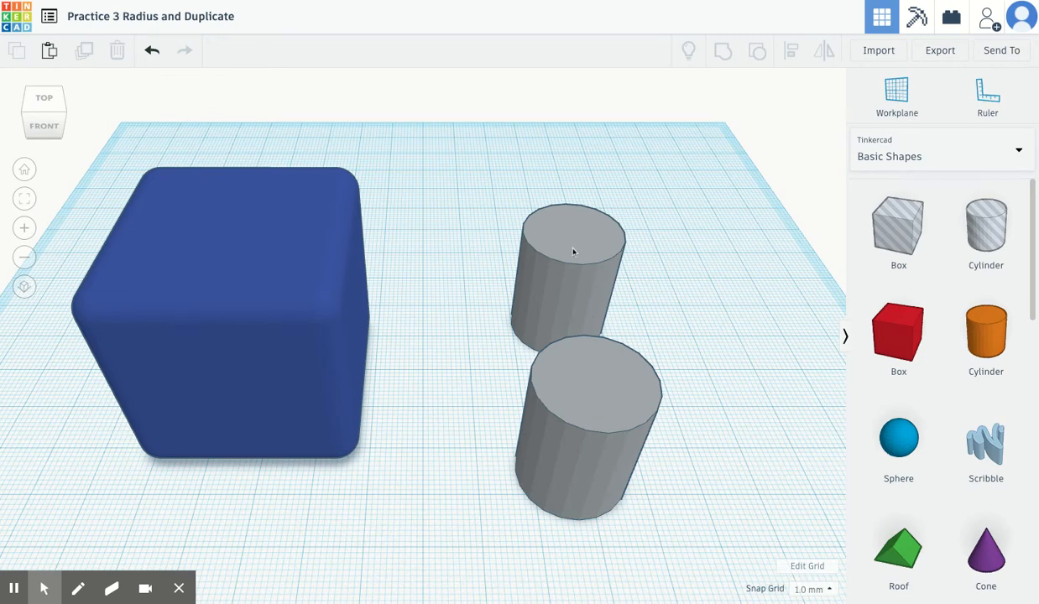
Duplicate both gray cylinders toward the blue box and move the rear copy to the back of the workplane
left_click_drag(580, 236, 459, 243, "alt")
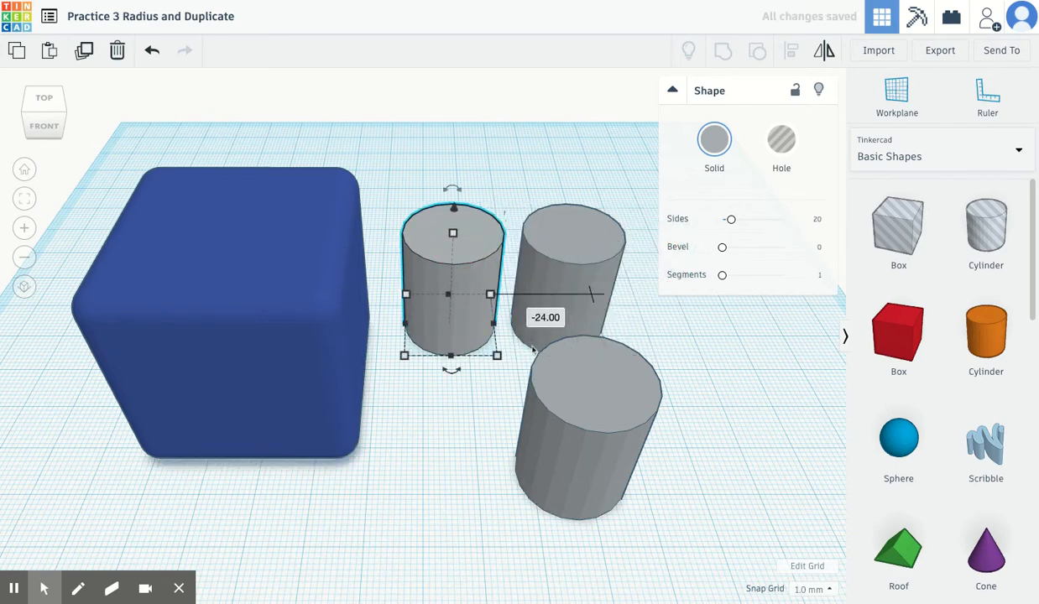
left_click(571, 390)
left_click_drag(572, 390, 411, 382, "alt")
left_click_drag(460, 243, 410, 132)
left_click(686, 438)
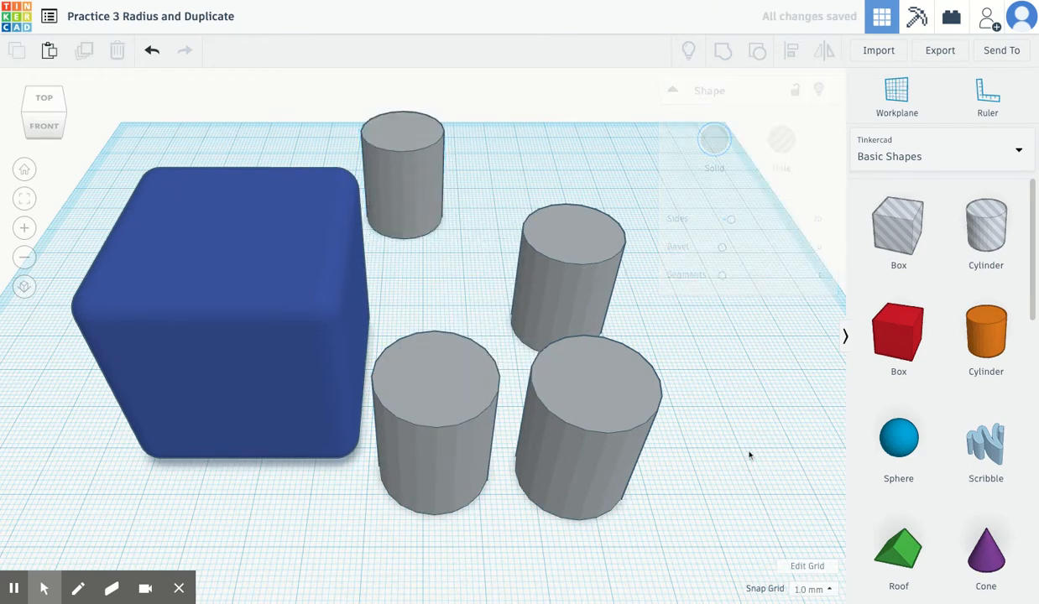
From the left side, reposition the four cylinders so that they sit near the corners of the blue box
left_click(27, 97)
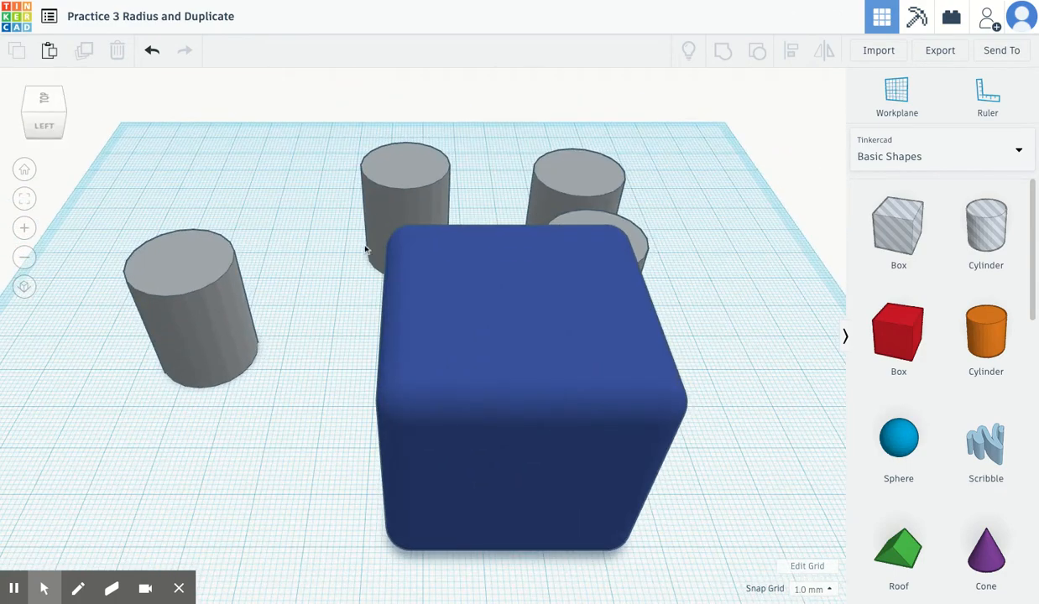
left_click_drag(207, 265, 417, 471)
left_click_drag(404, 191, 408, 255)
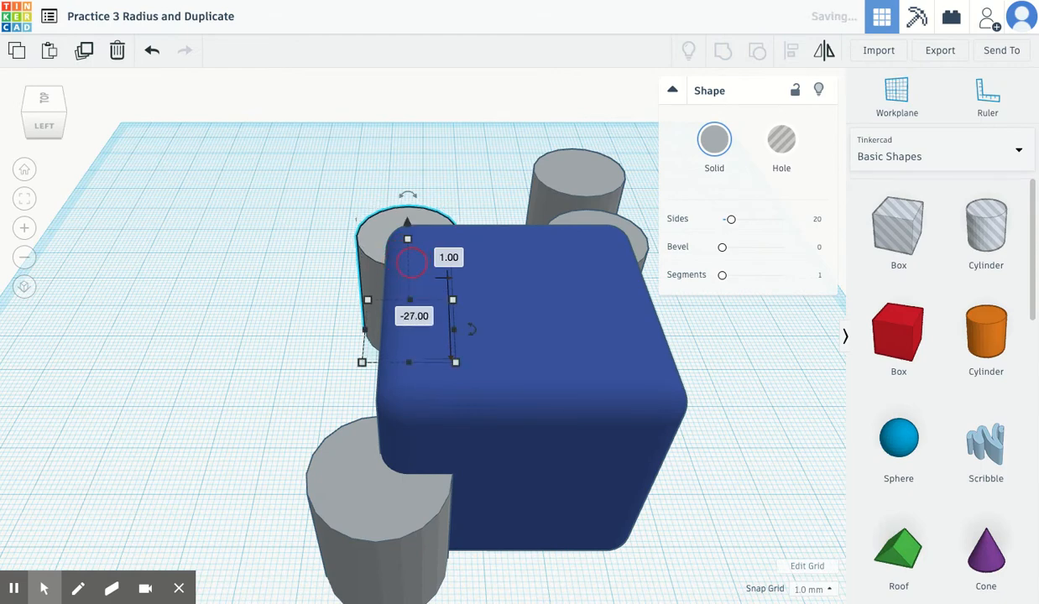
left_click_drag(635, 241, 719, 463)
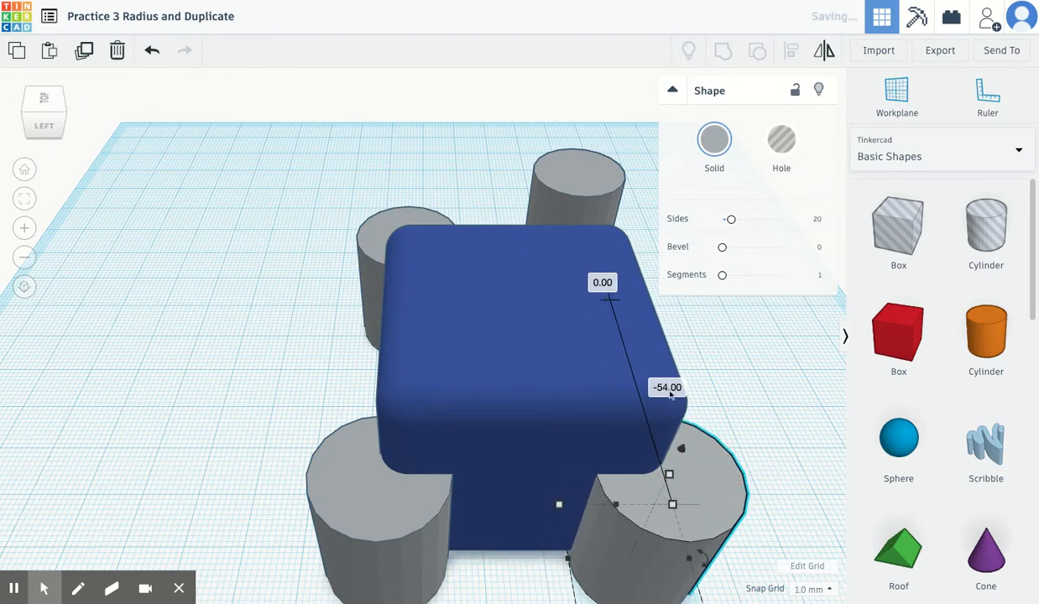
left_click_drag(598, 165, 622, 222)
In top view, move the two cylinders on the box's right side in under its corners
mouse_move(52, 118)
left_mouse_down()
mouse_move(41, 111)
mouse_move(52, 117)
left_mouse_up()
left_click_drag(122, 120, 124, 122)
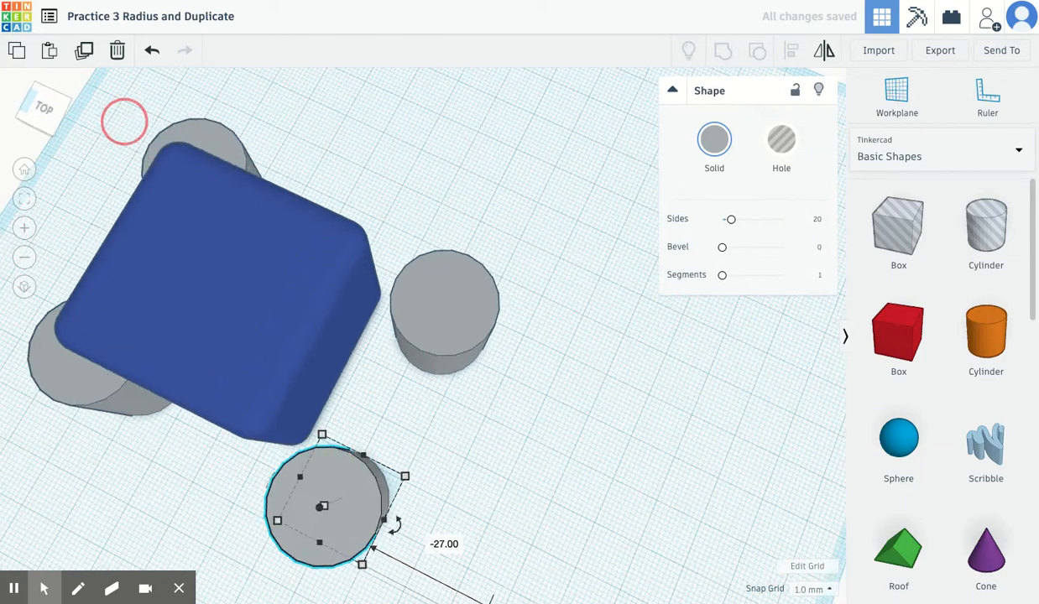
left_click(44, 121)
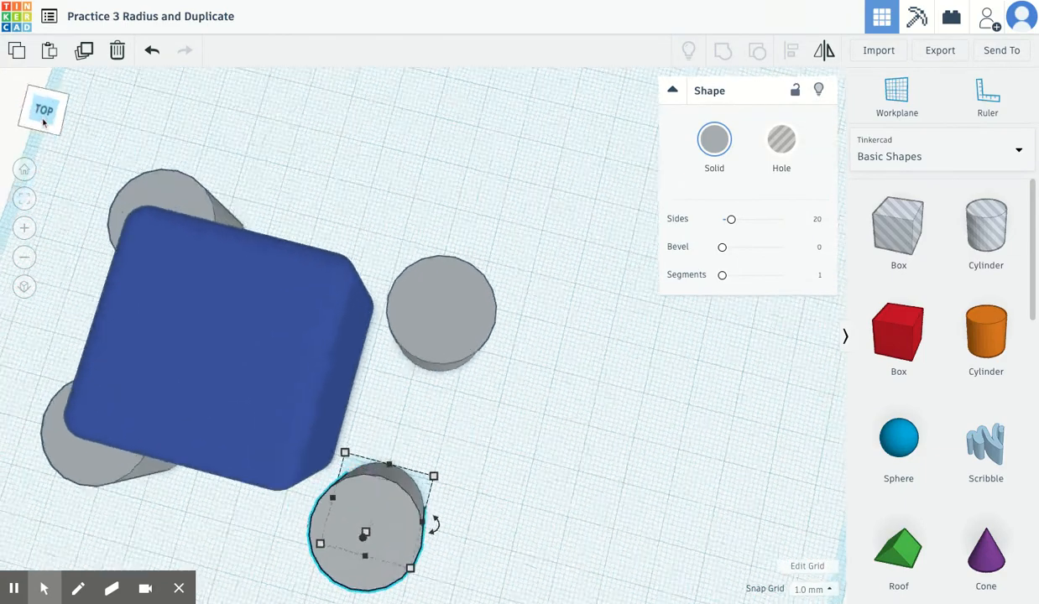
left_click_drag(475, 561, 439, 332)
left_click_drag(430, 544, 364, 514)
Turn the cylinder at the box's back right corner into a hole
left_click(379, 333)
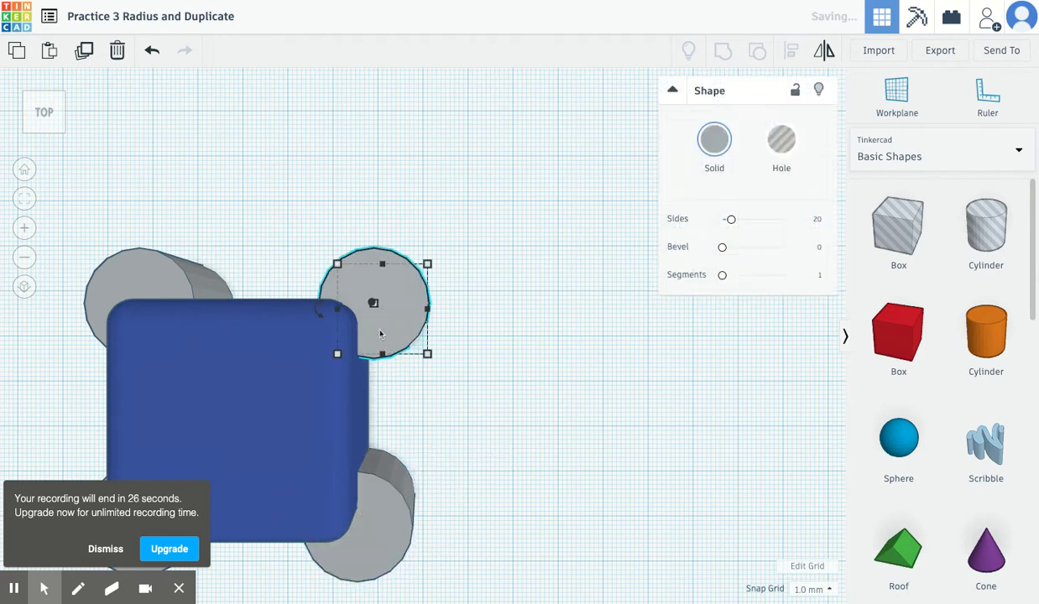
left_click(781, 159)
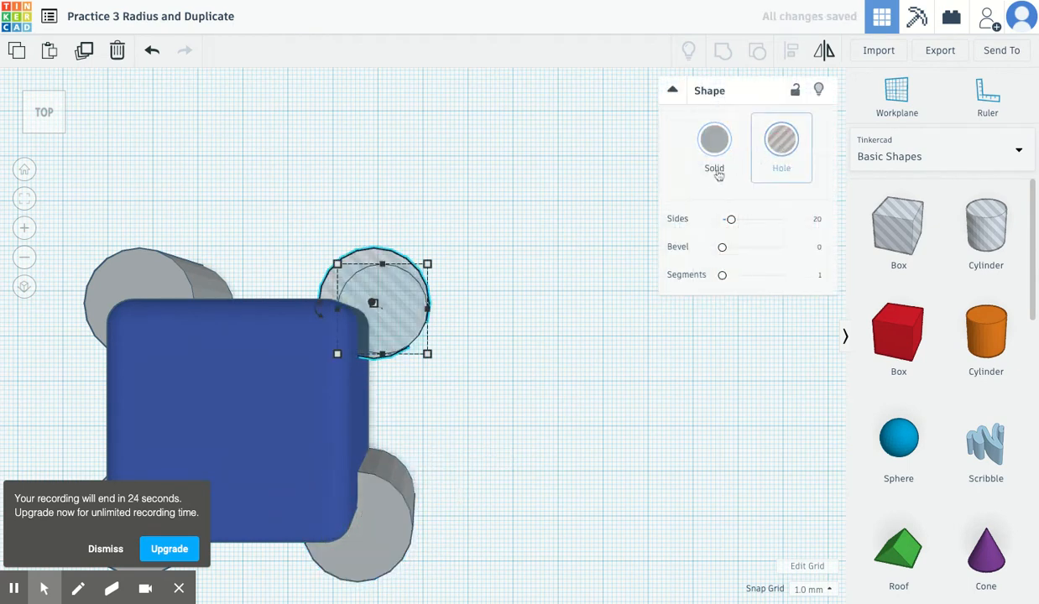
Turn the cylinders at the blue box's back left and front right corners into holes
left_click(183, 285)
left_click(781, 142)
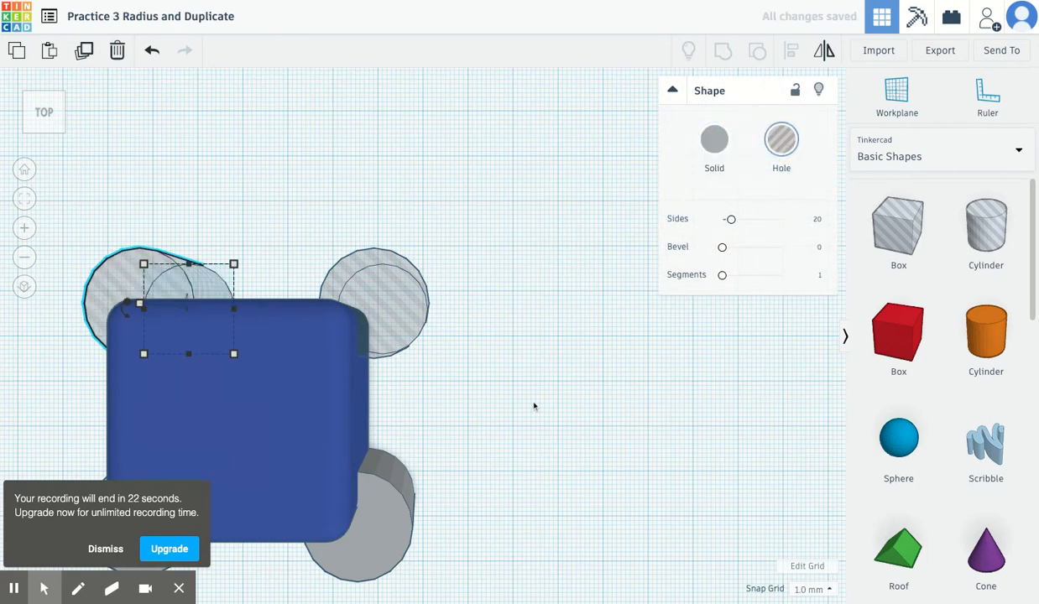
left_click(367, 555, "shift")
left_click(375, 555)
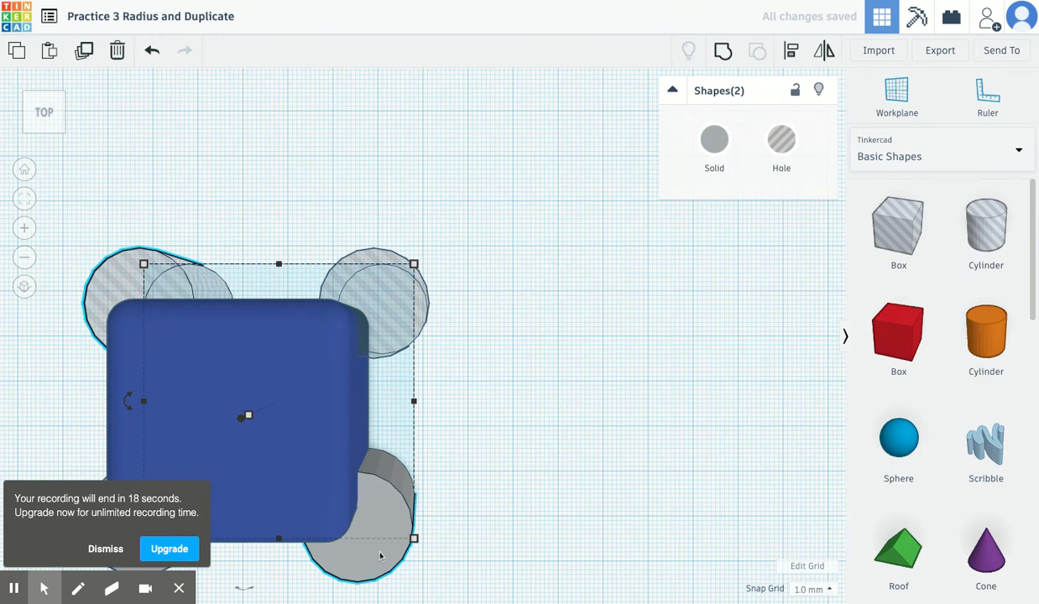
left_click(380, 555)
left_click(781, 152)
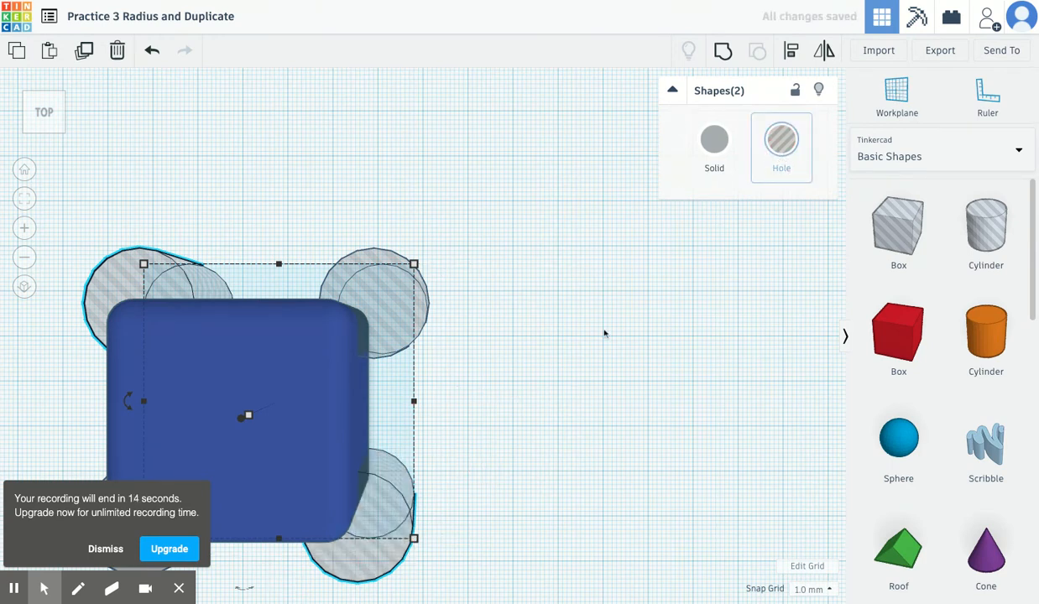
left_click(252, 577)
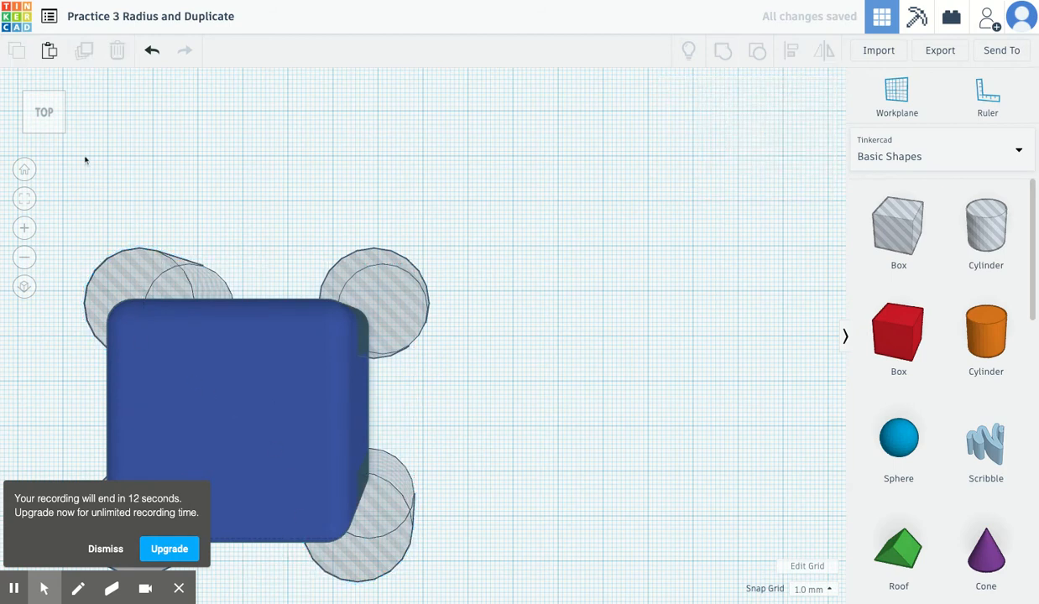
left_click(359, 255)
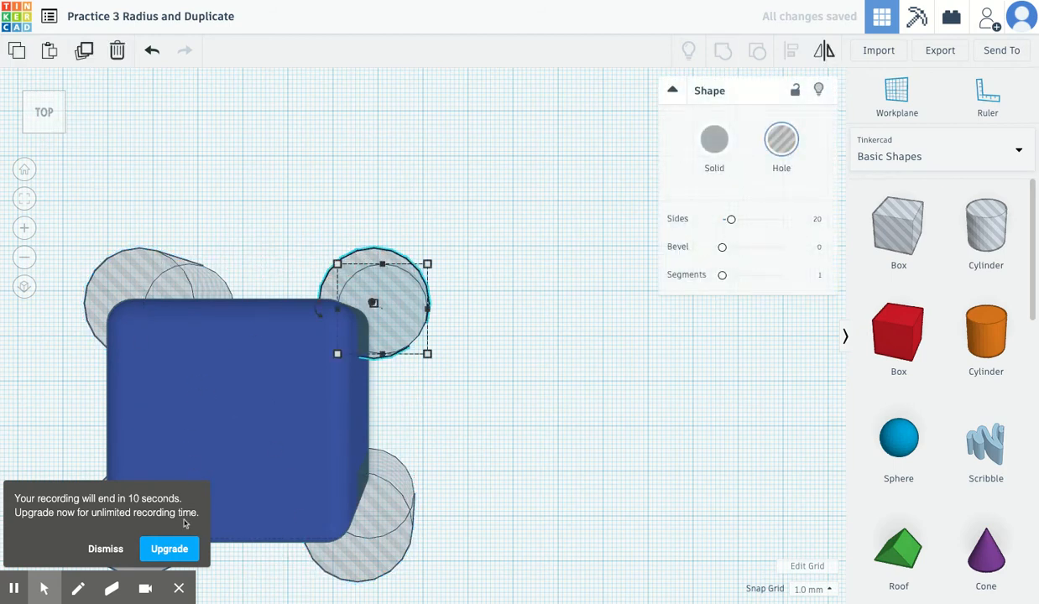
left_click(111, 550)
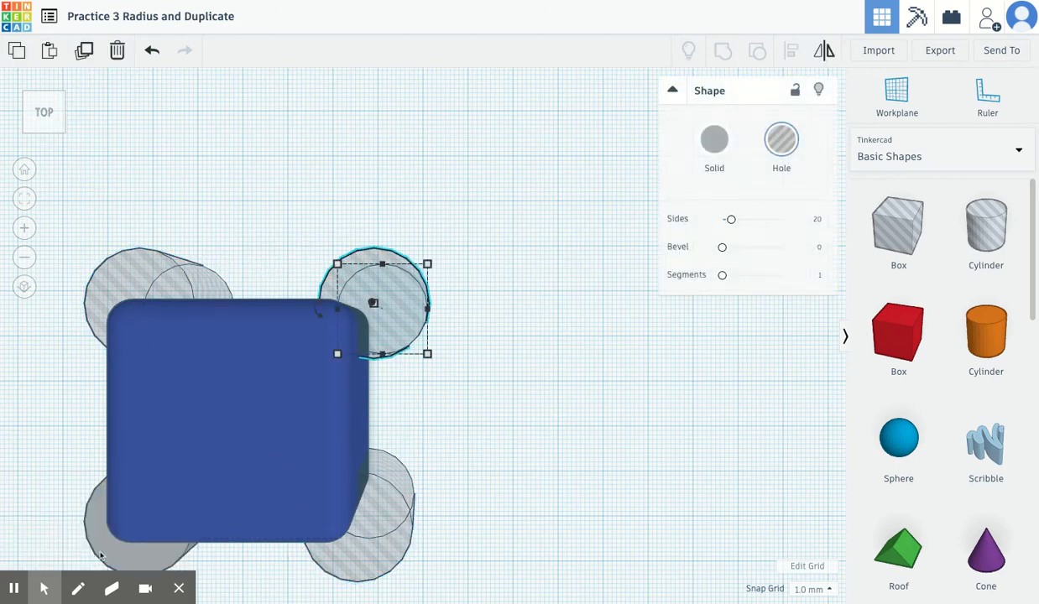
left_click(14, 588)
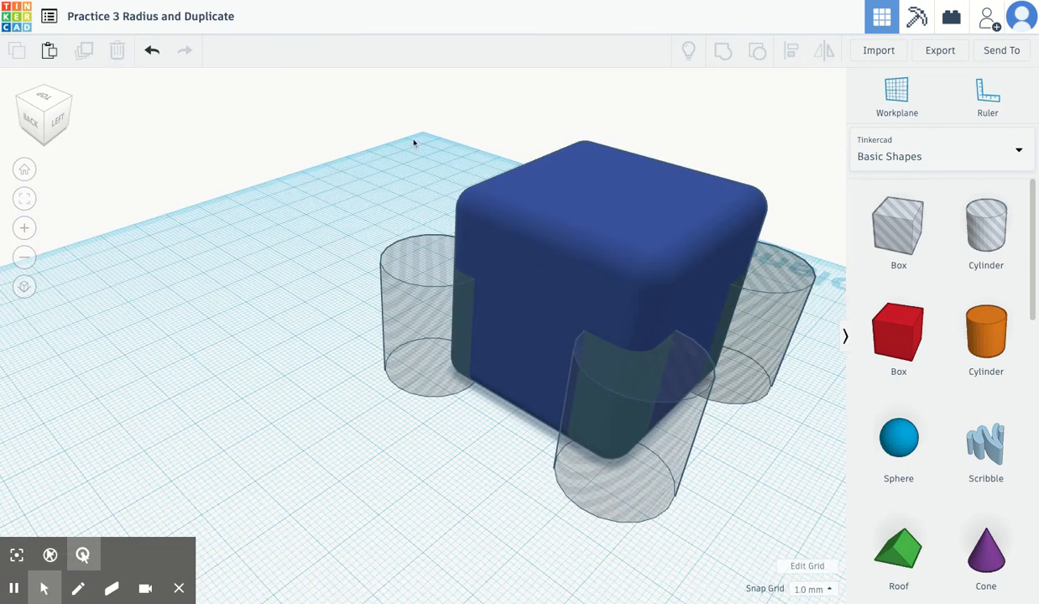
Select the blue box together with all four cylinder holes around it
left_click_drag(407, 121, 814, 420)
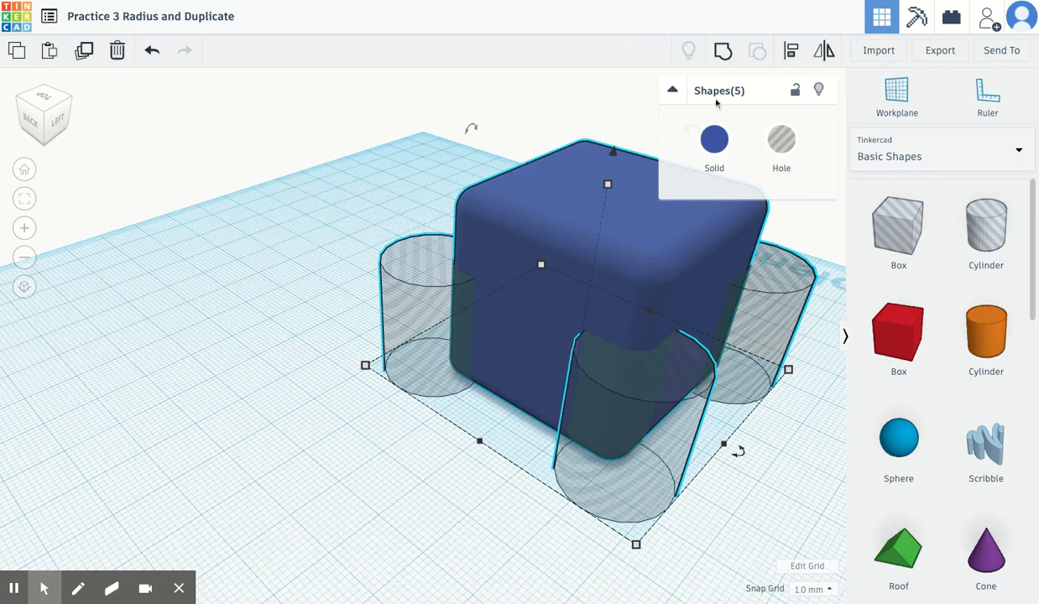